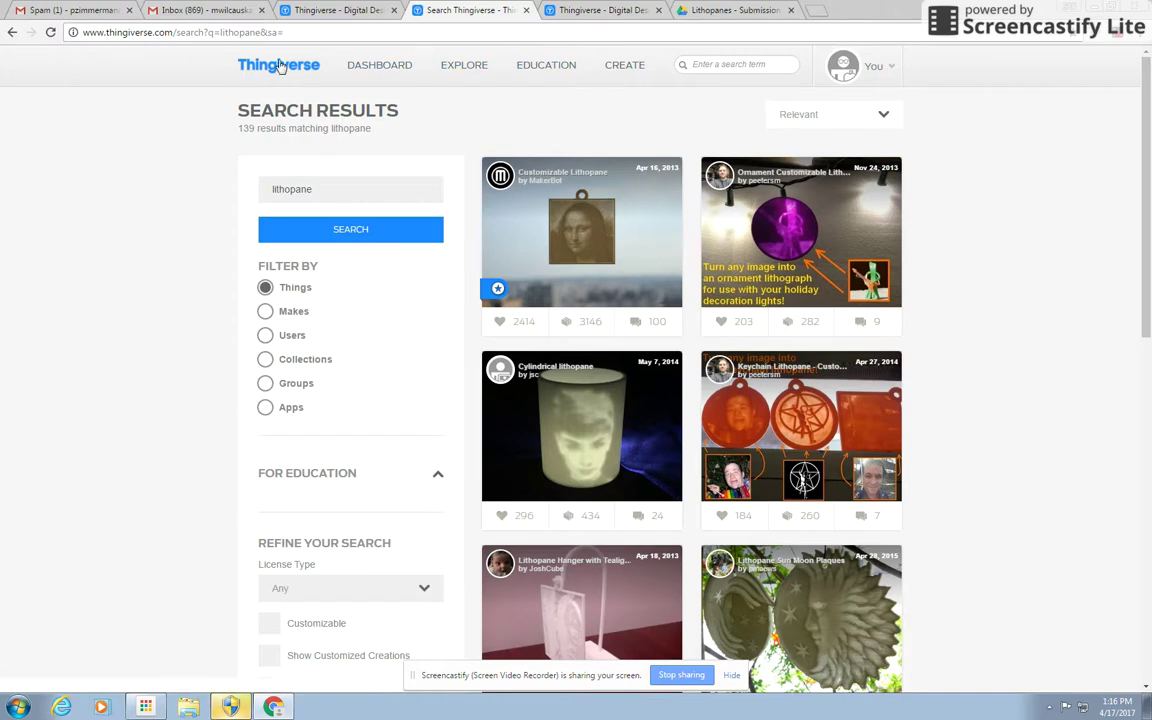
# Return to the Thingiverse home page and search the site for "lithopane".
pyautogui.click(280, 65)
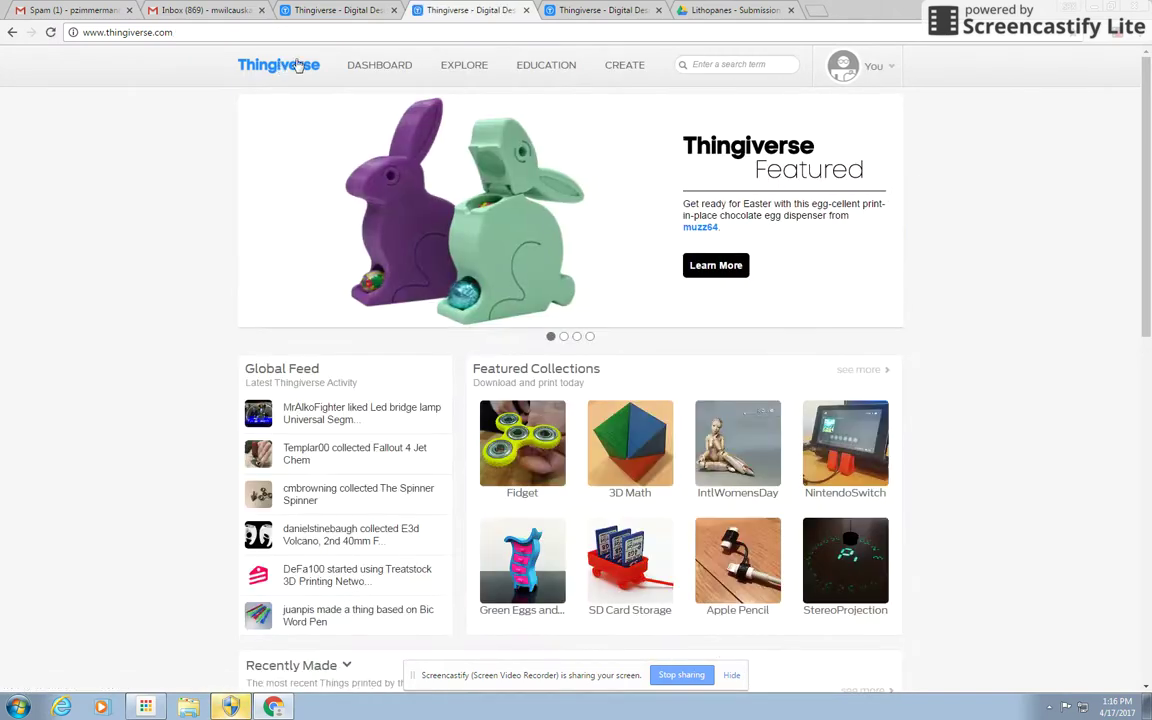
pyautogui.click(757, 65)
pyautogui.write('l')
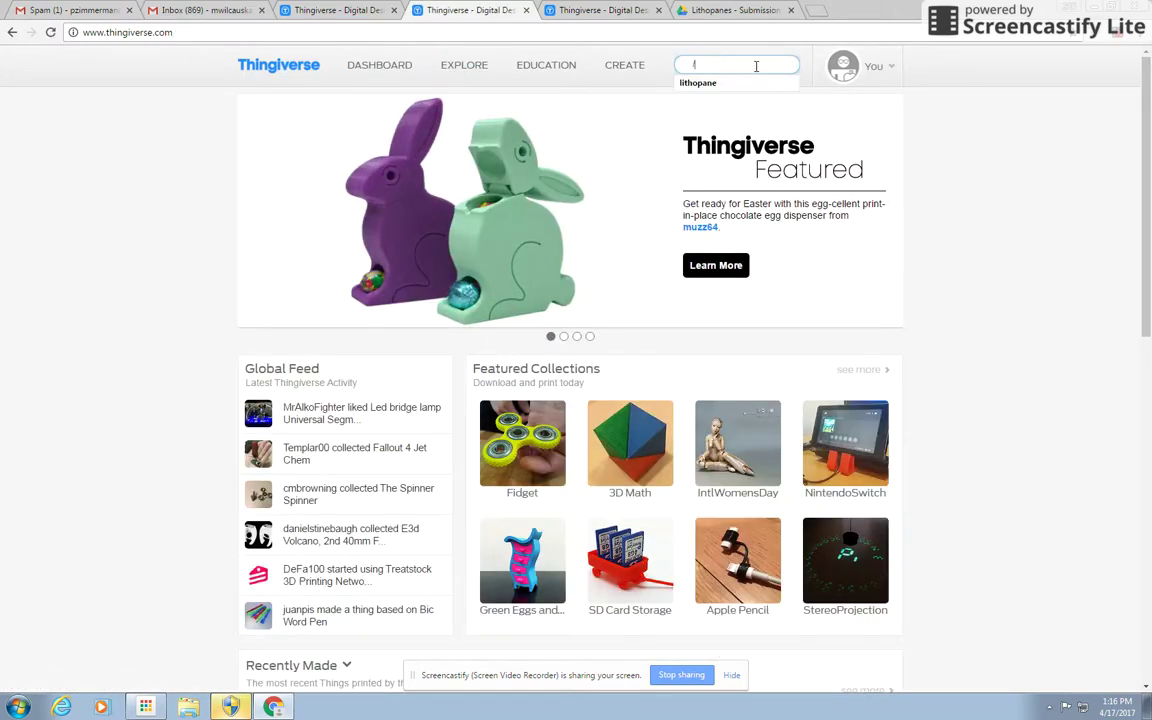
pyautogui.write('ithopane')
pyautogui.press('Return')
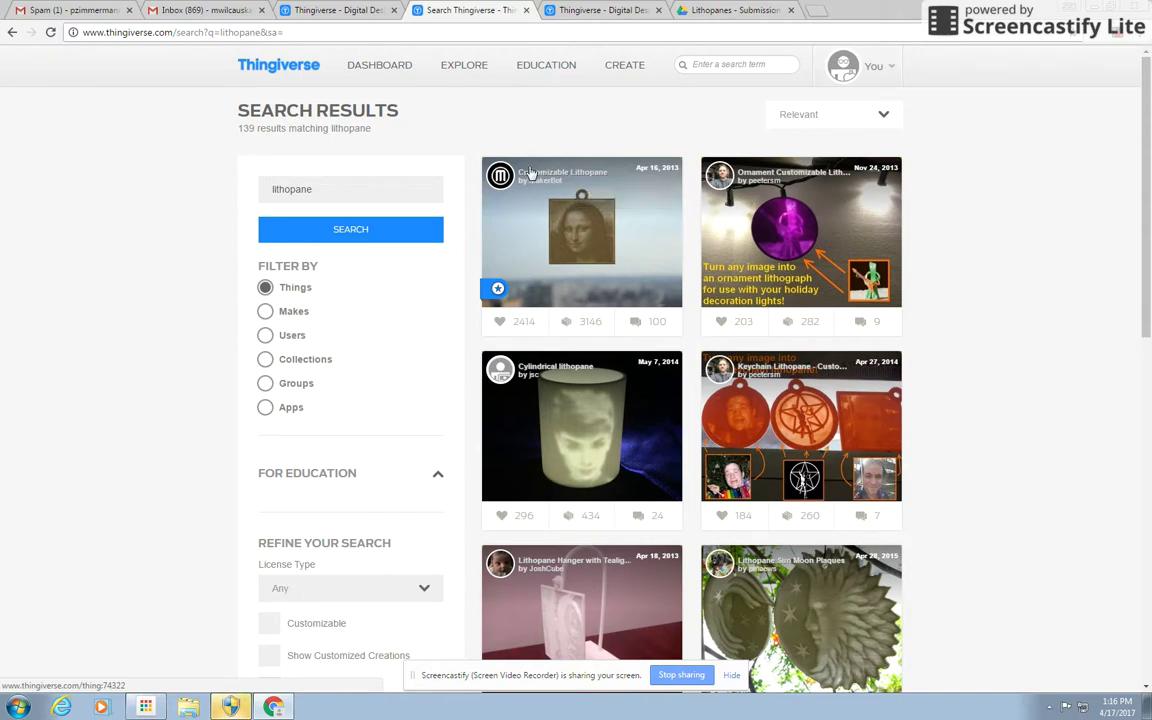
# Open MakerBot's Customizable Lithopane from the search results and launch it in Customizer.
pyautogui.click(585, 191)
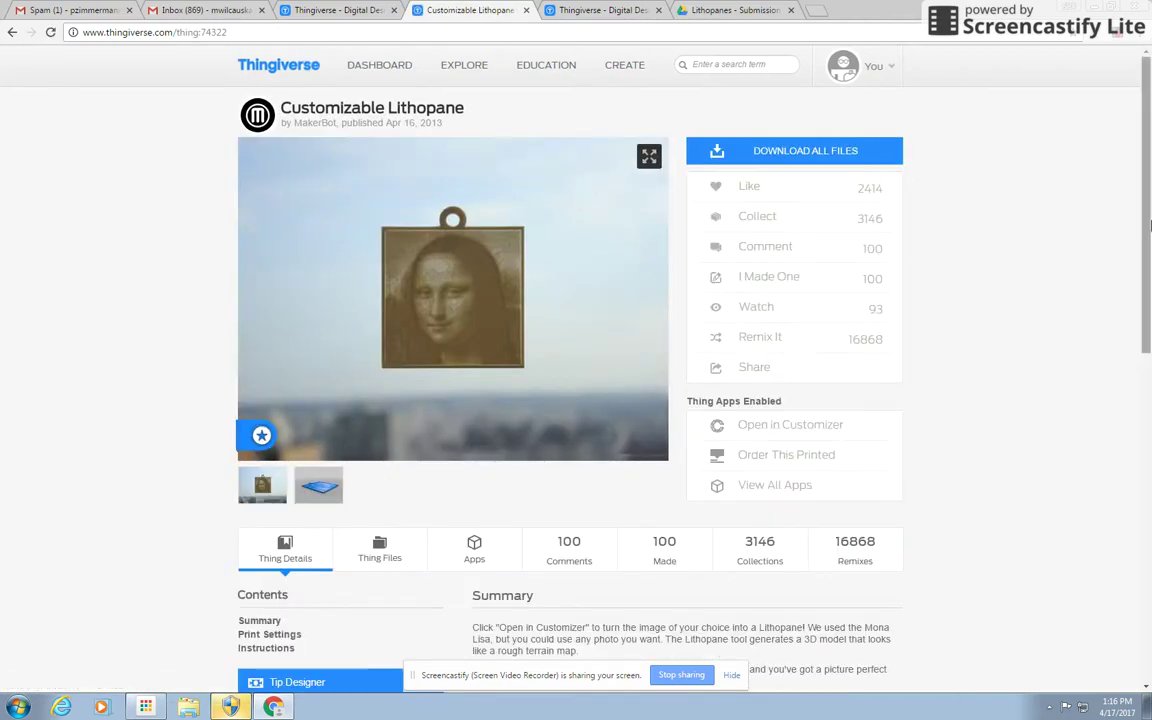
pyautogui.moveTo(1149, 165)
pyautogui.mouseDown()
pyautogui.moveTo(1149, 245)
pyautogui.moveTo(1150, 180)
pyautogui.mouseUp()
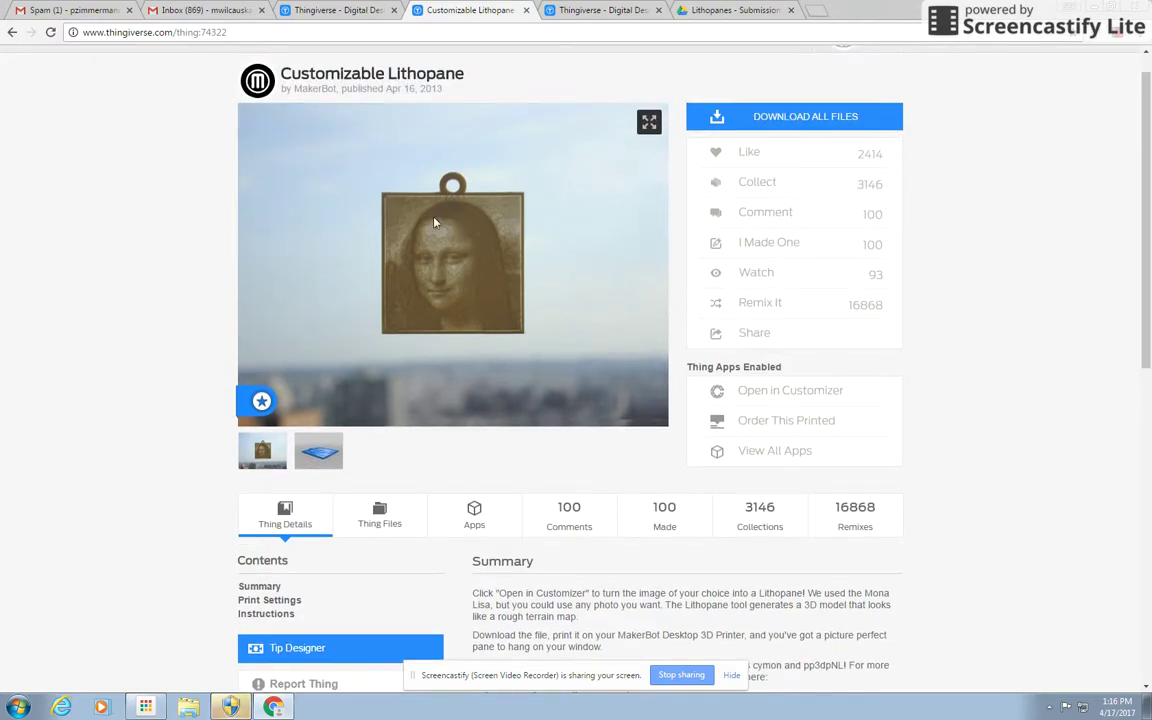
pyautogui.click(782, 398)
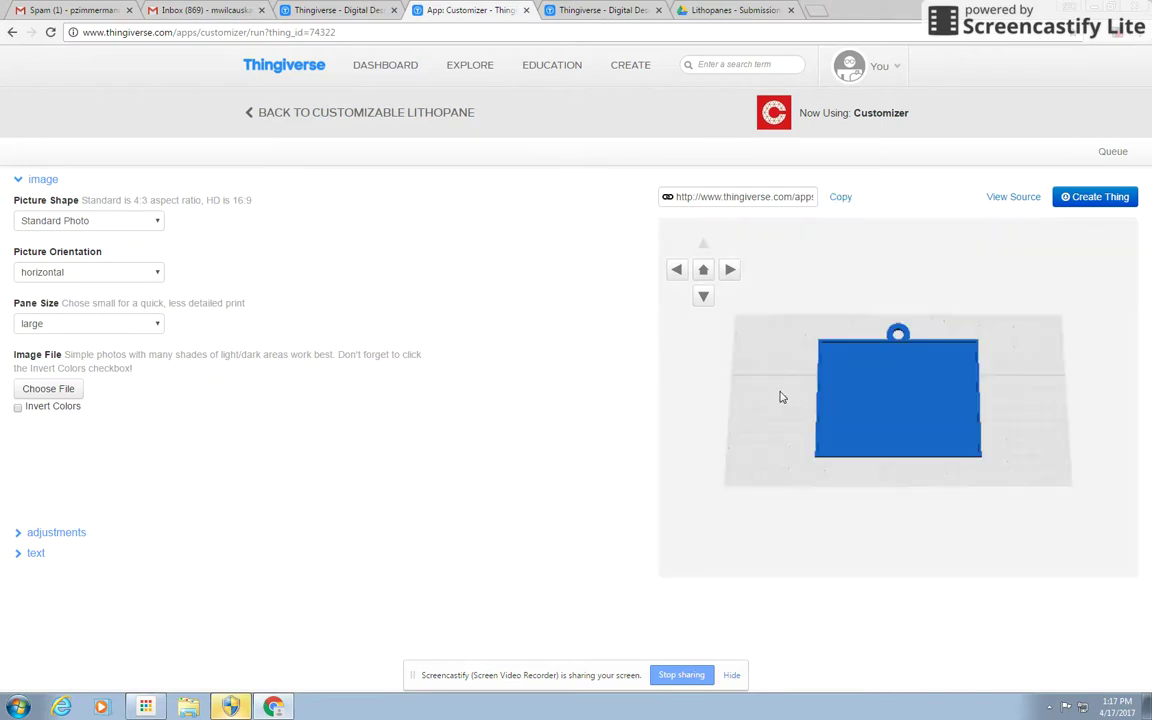
# Load Desert.jpg from Sample Pictures as the lithopane's image file.
pyautogui.click(44, 181)
pyautogui.click(44, 181)
pyautogui.click(55, 390)
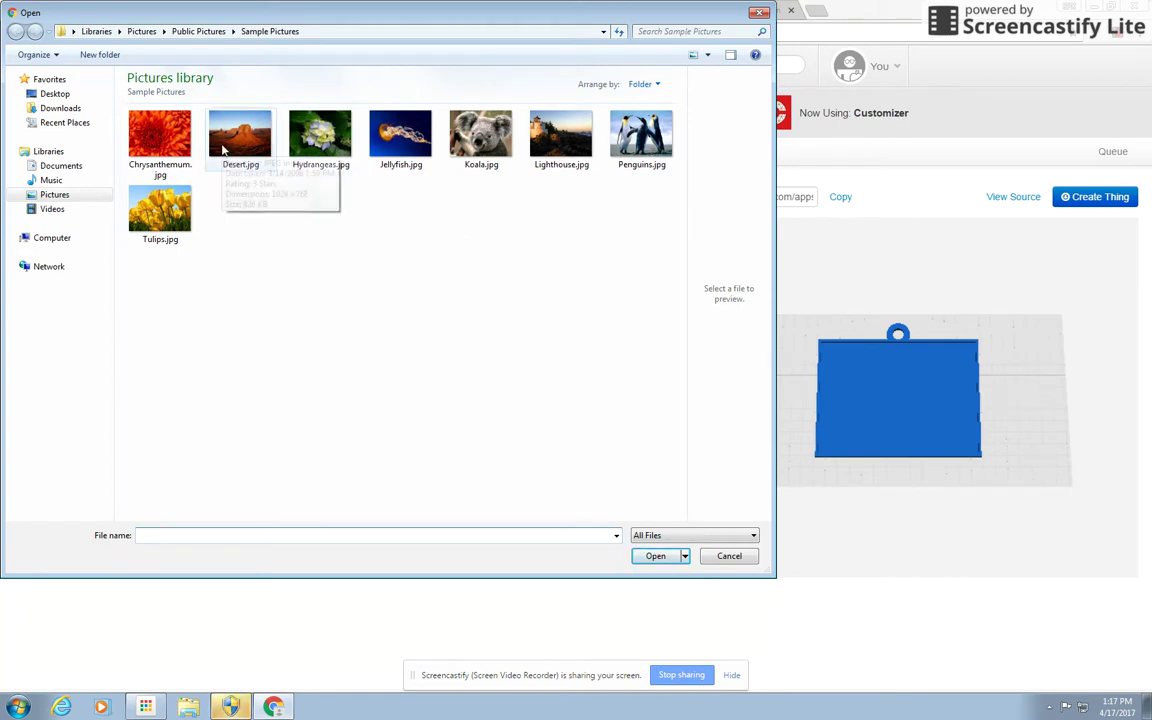
pyautogui.click(224, 148)
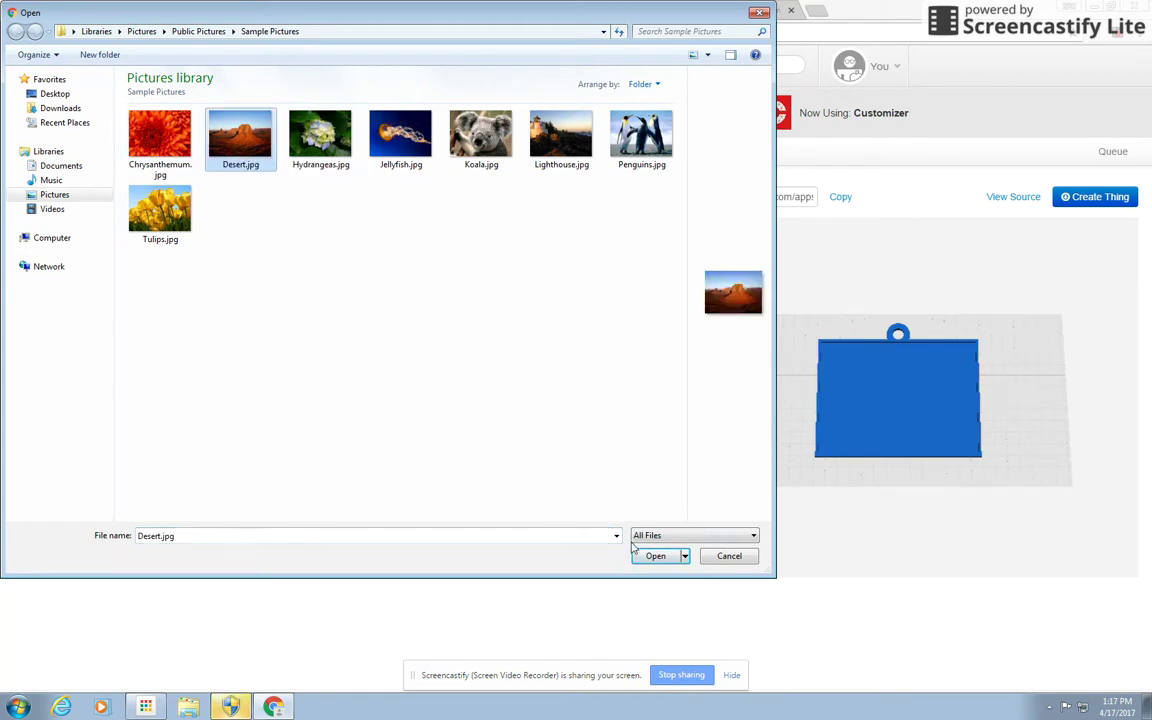
pyautogui.click(655, 556)
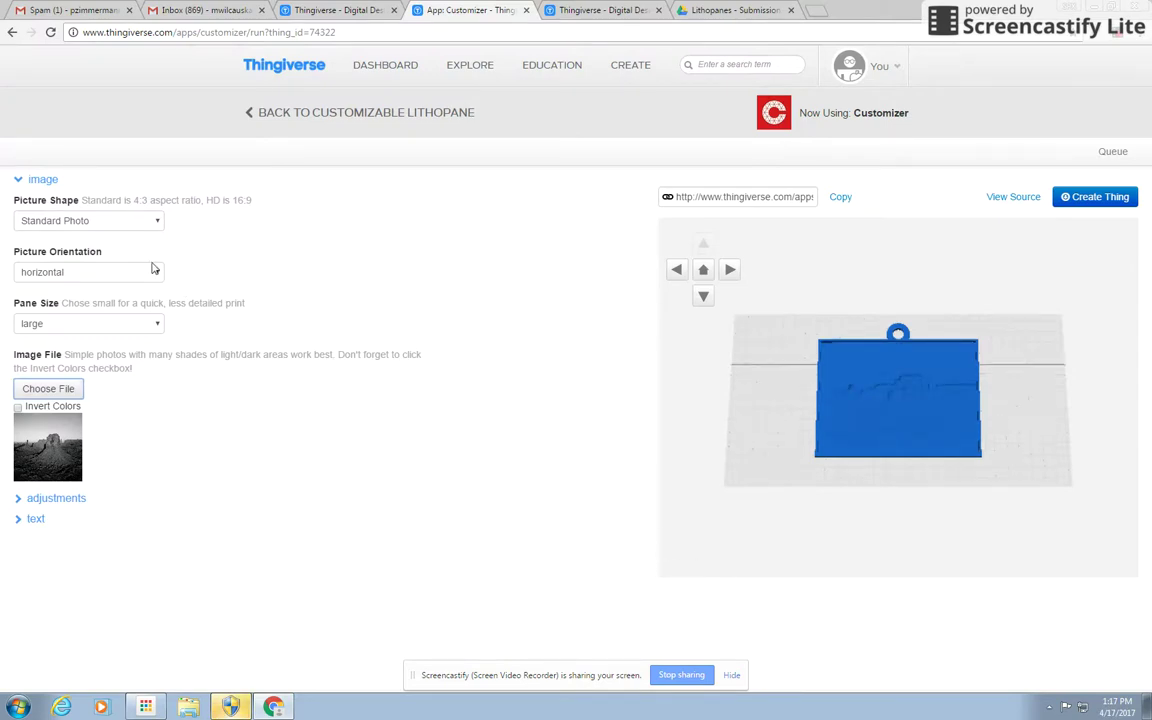
# Set the picture orientation to vertical, keeping the Standard Photo shape and large pane size, and invert the image's colors.
pyautogui.click(92, 222)
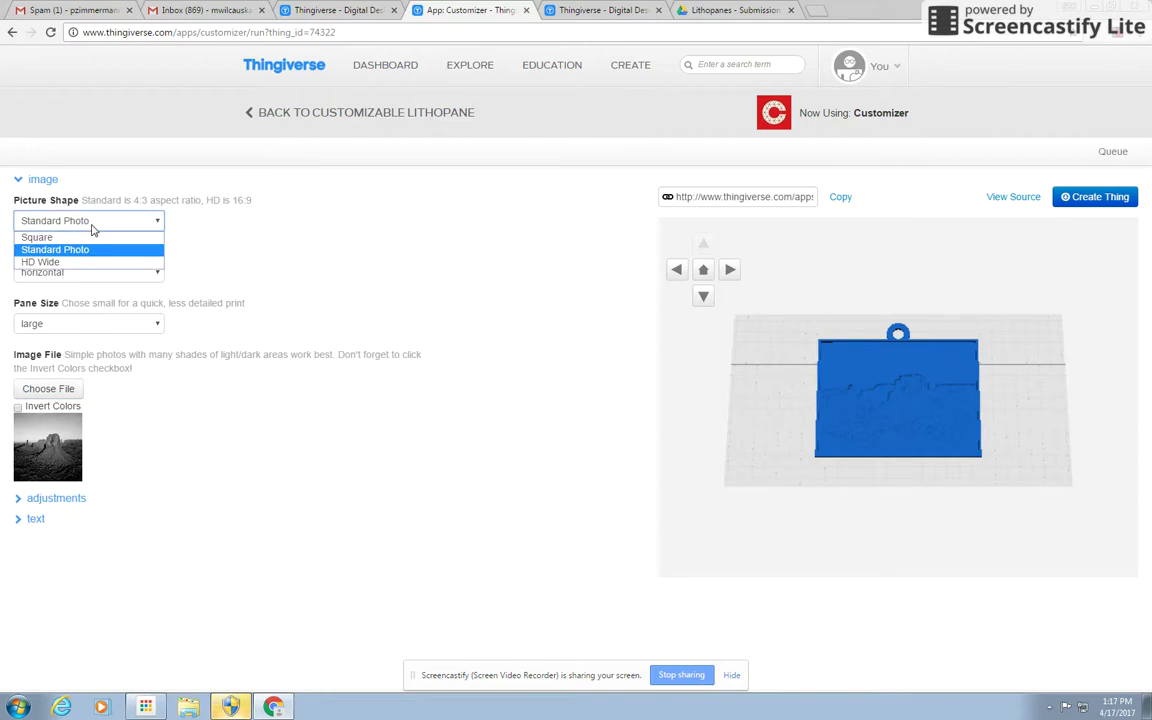
pyautogui.click(92, 224)
pyautogui.click(108, 276)
pyautogui.click(110, 277)
pyautogui.click(110, 278)
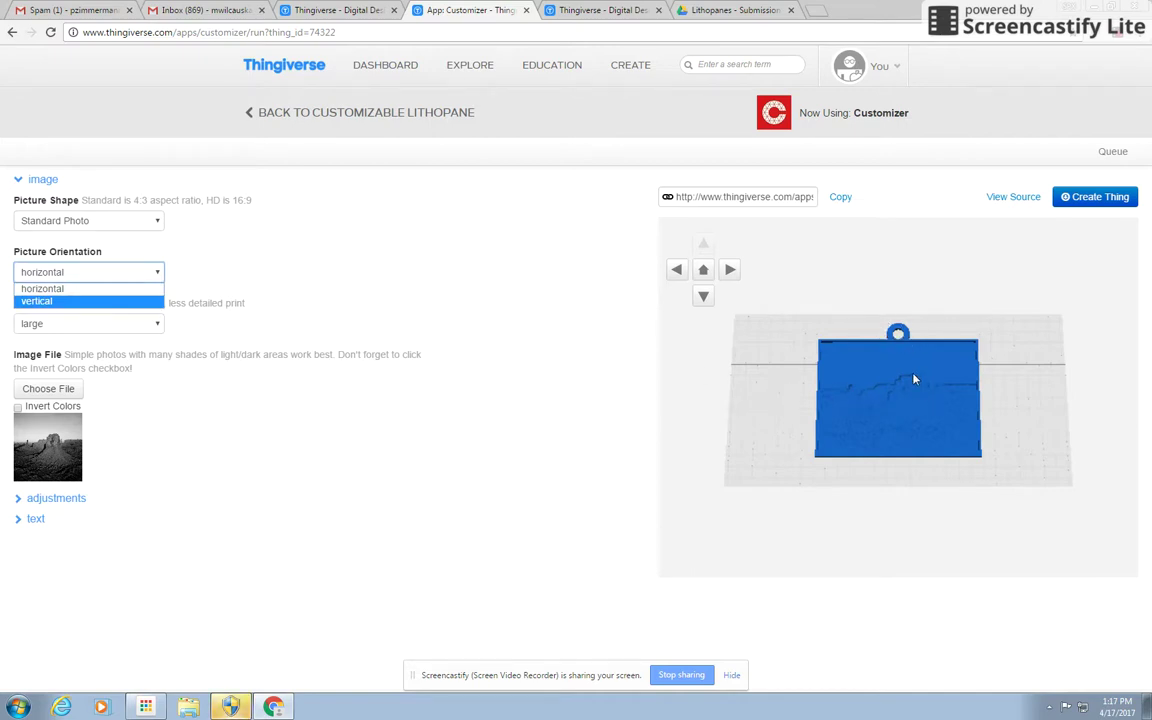
pyautogui.click(113, 290)
pyautogui.click(107, 268)
pyautogui.click(108, 301)
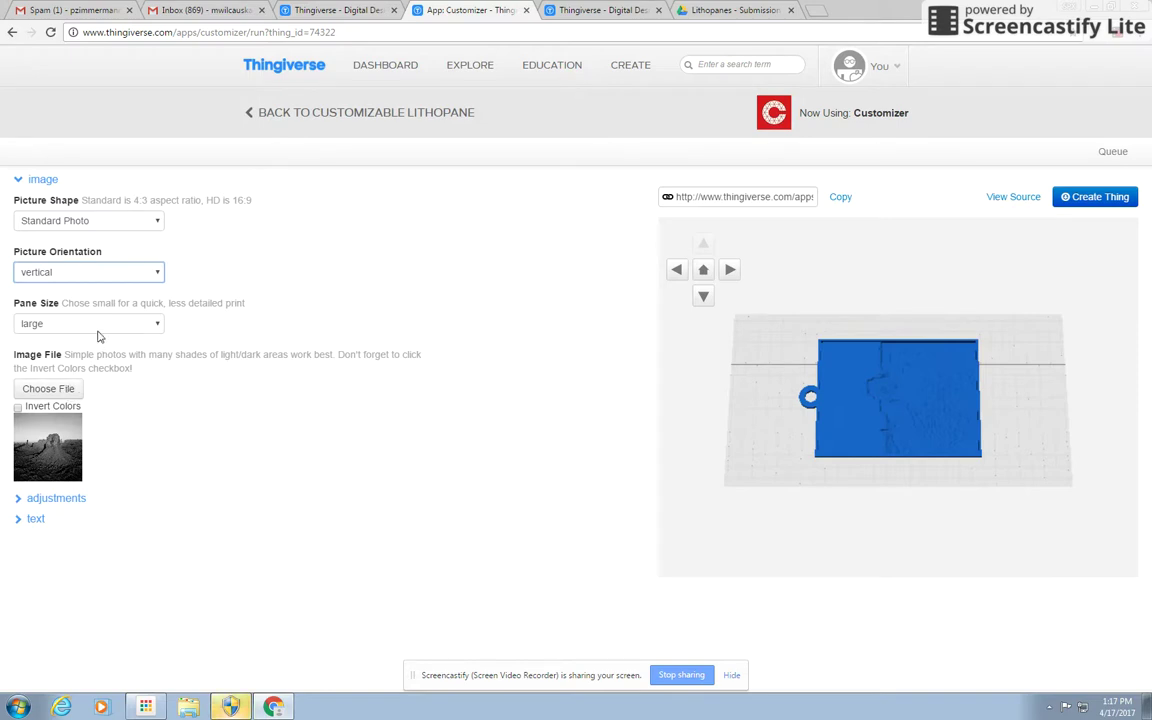
pyautogui.click(98, 326)
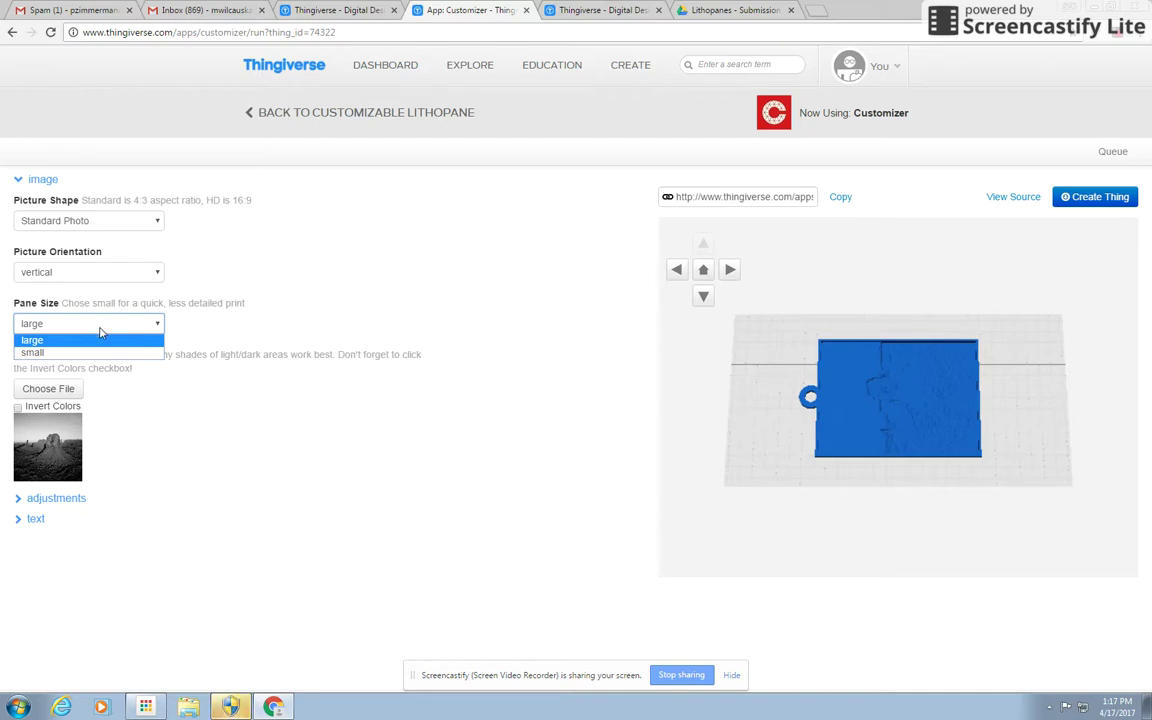
pyautogui.click(18, 408)
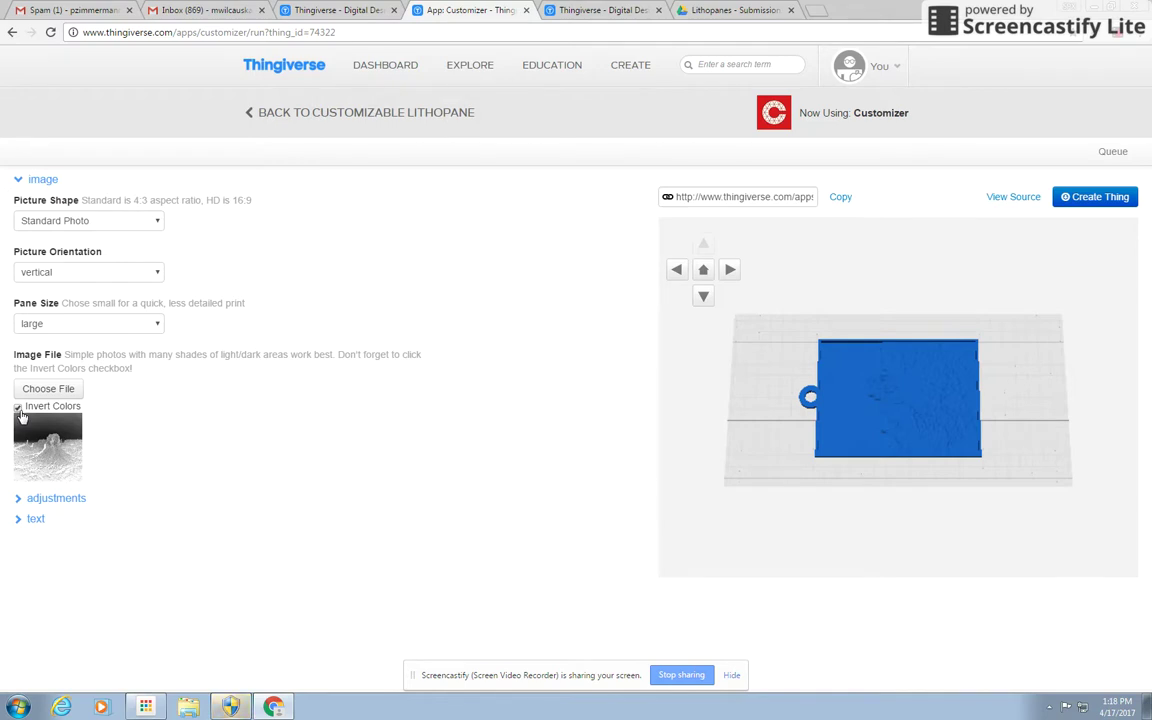
# Expand the adjustments settings of the lithopane.
pyautogui.click(19, 505)
pyautogui.scroll(-1, 92, 466)
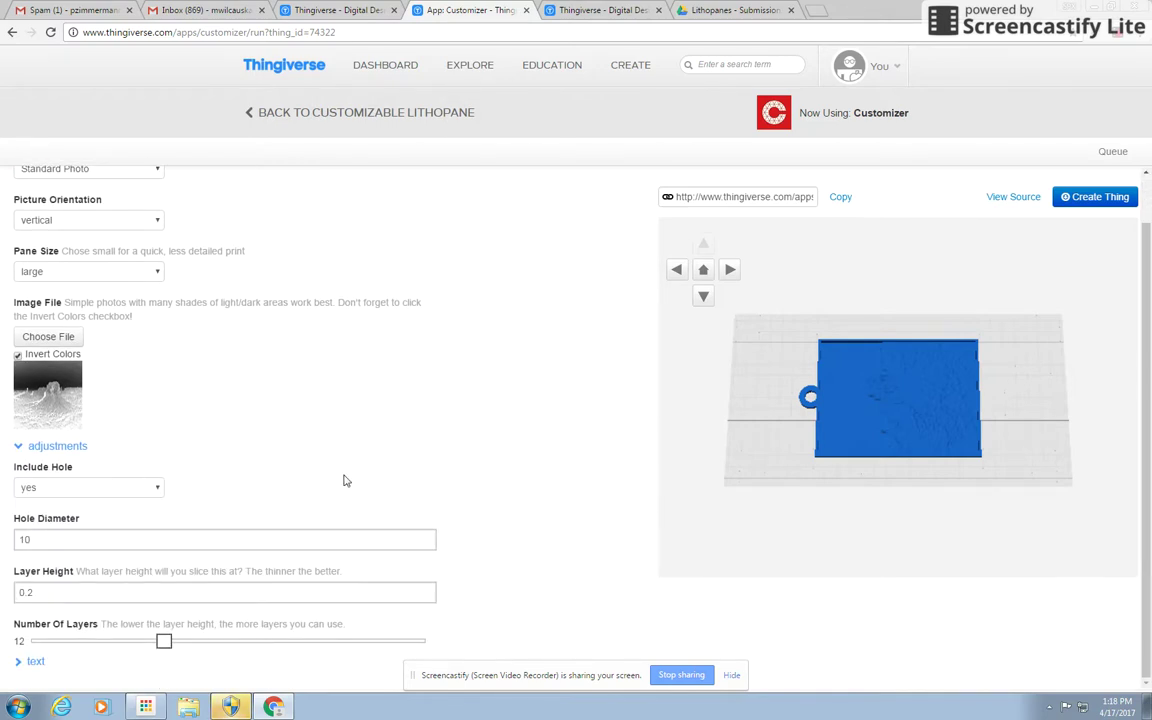
# Try the lithopane without its hanging hole and include the hole again.
pyautogui.click(112, 489)
pyautogui.click(118, 516)
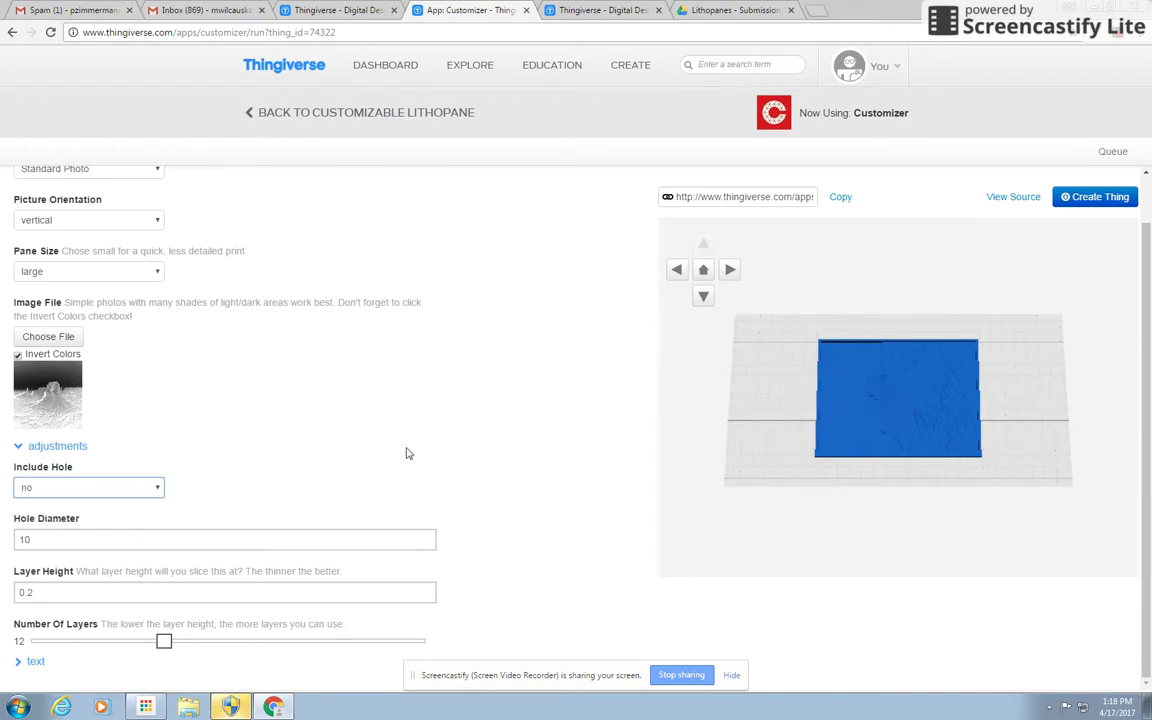
pyautogui.click(128, 487)
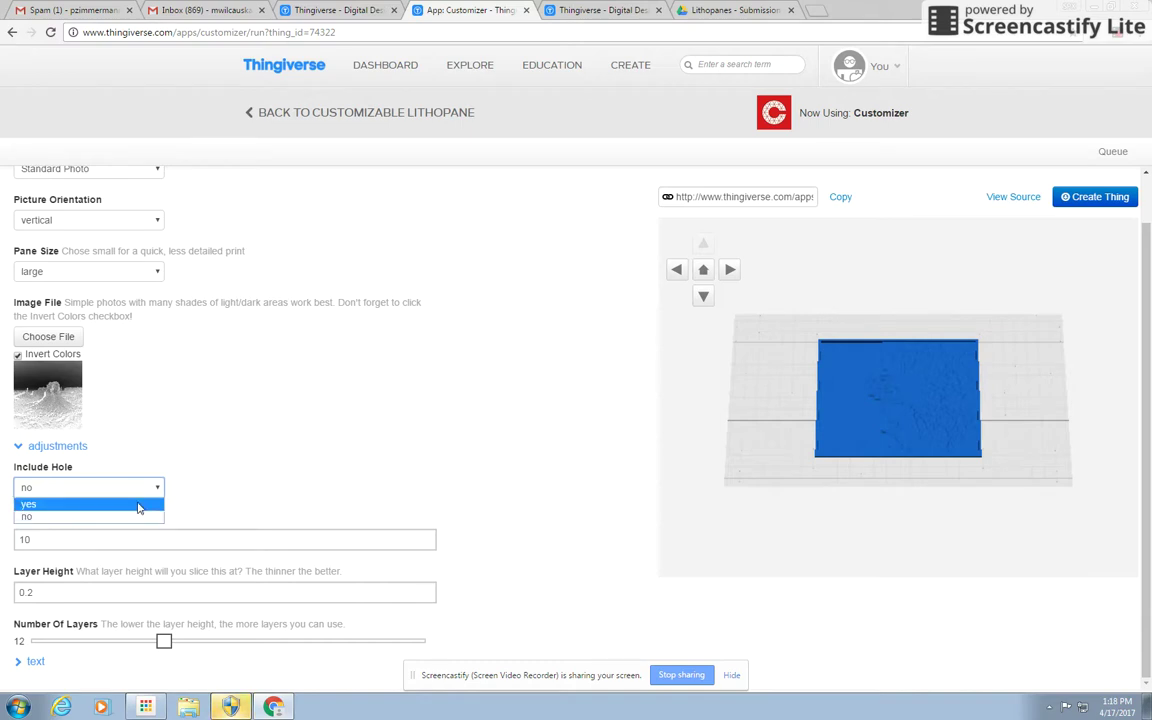
pyautogui.click(138, 506)
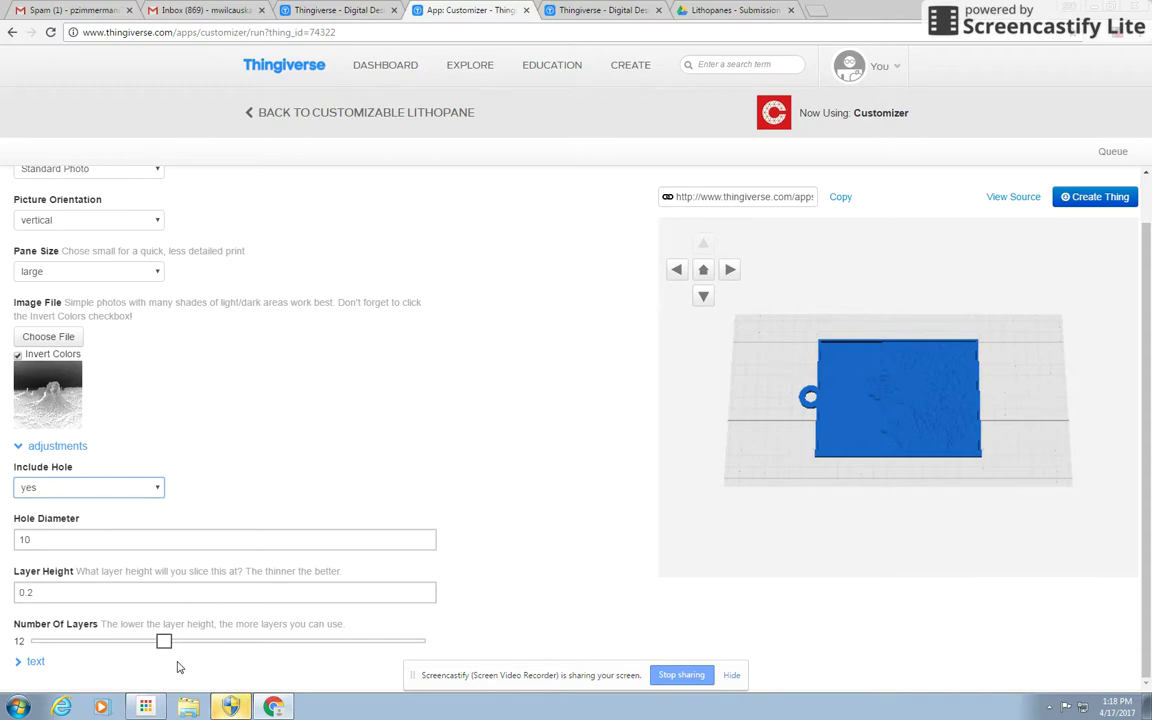
# Set the lithopane's layer height to .1.
pyautogui.moveTo(50, 592); pyautogui.dragTo(3, 592)
pyautogui.press('BackSpace')
pyautogui.write('1')
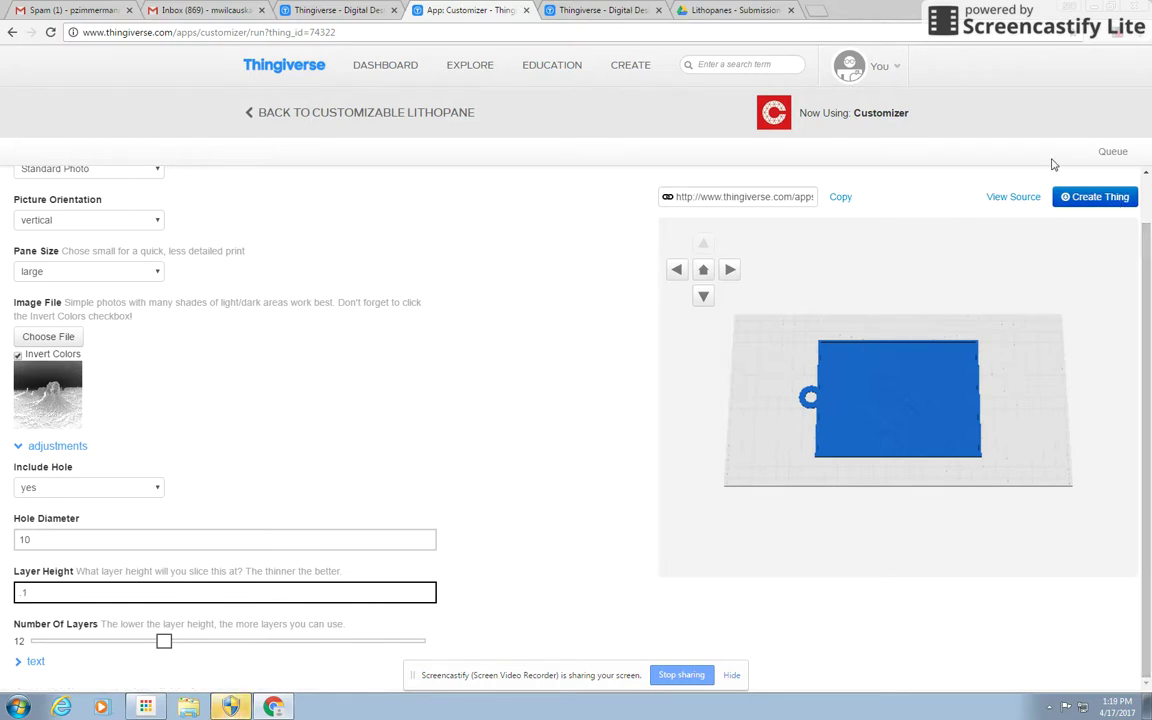
# Create the customized thing unpublished, named with the creator's first name, and go to the queue.
pyautogui.click(1076, 196)
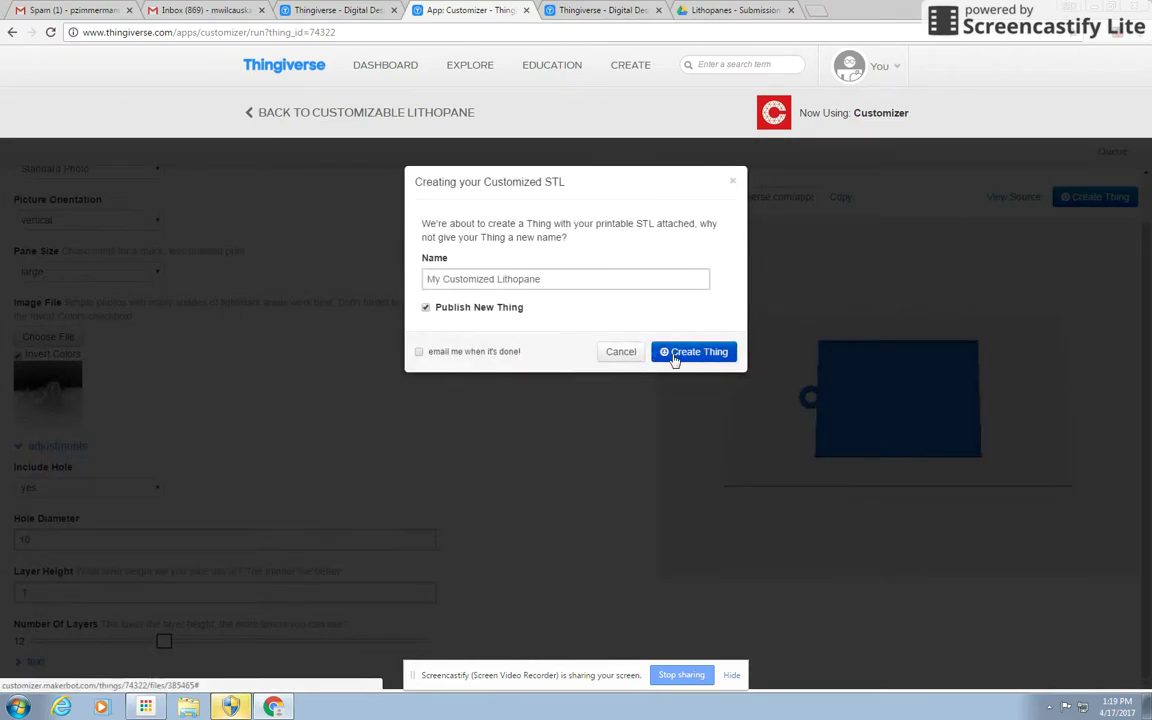
pyautogui.click(427, 308)
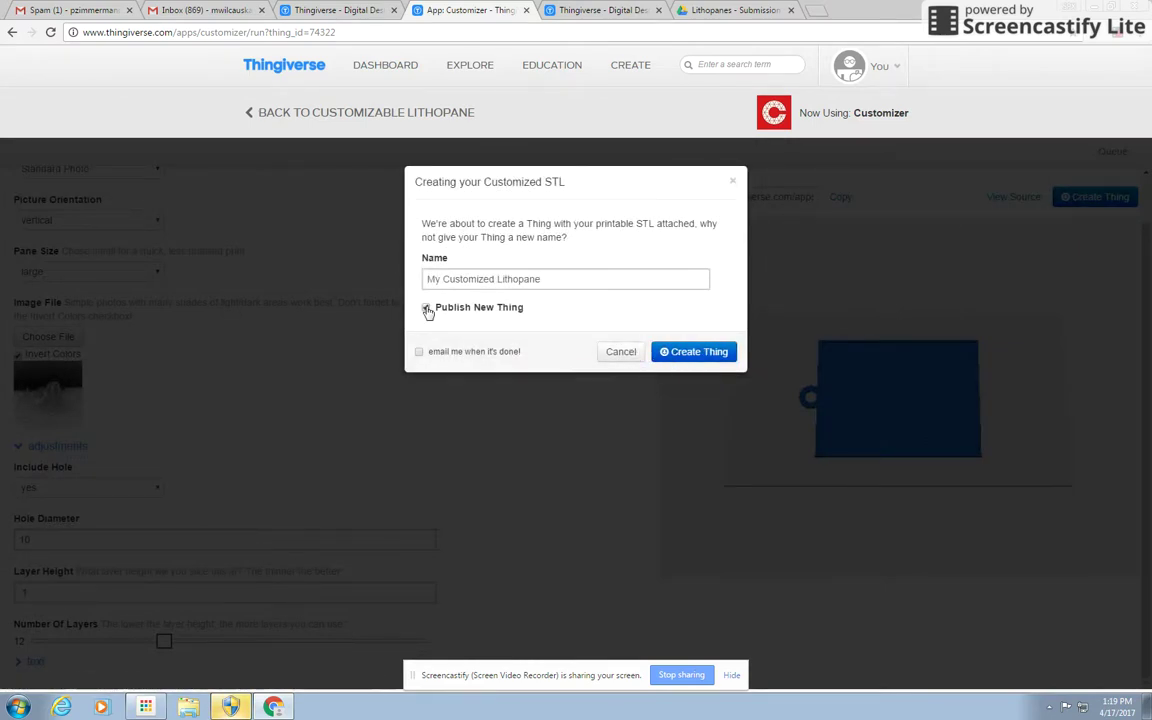
pyautogui.moveTo(553, 278); pyautogui.dragTo(337, 275)
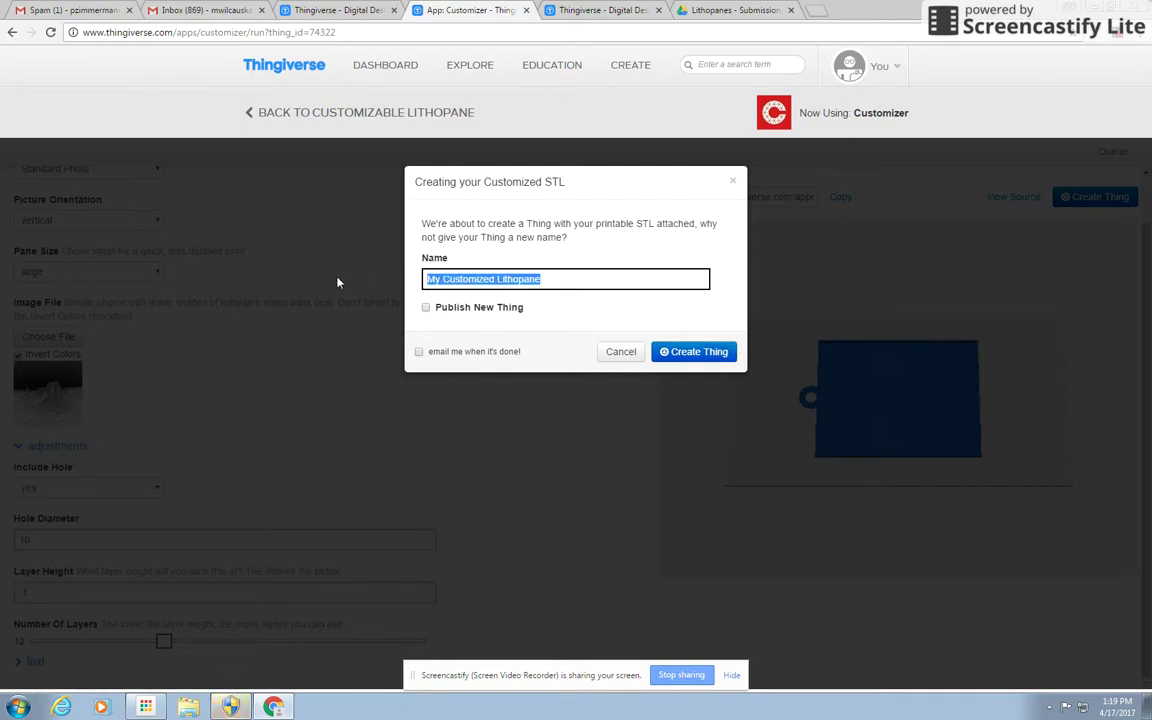
pyautogui.write('Meggan')
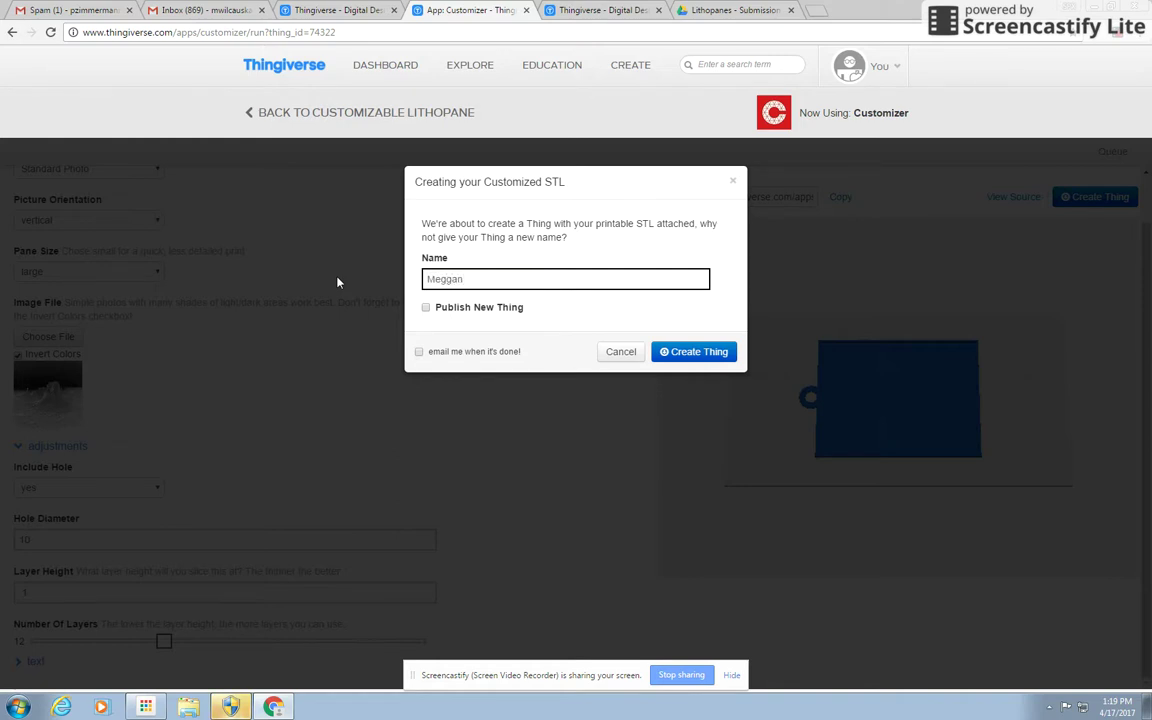
pyautogui.click(680, 357)
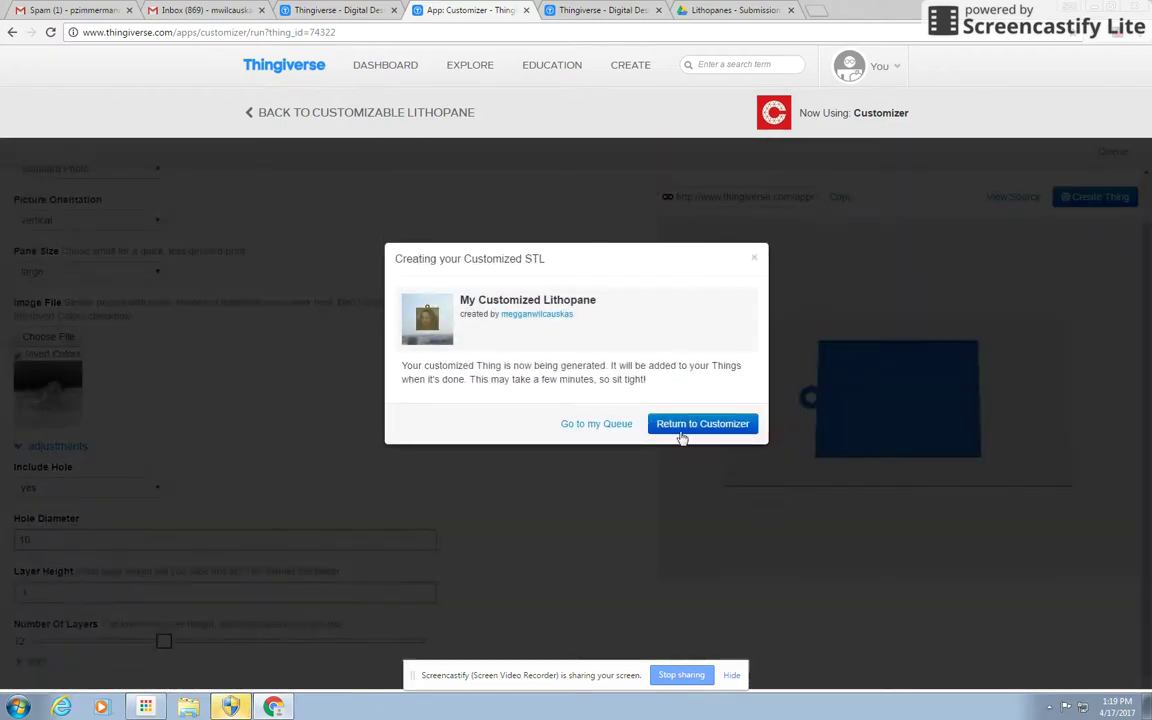
pyautogui.click(600, 424)
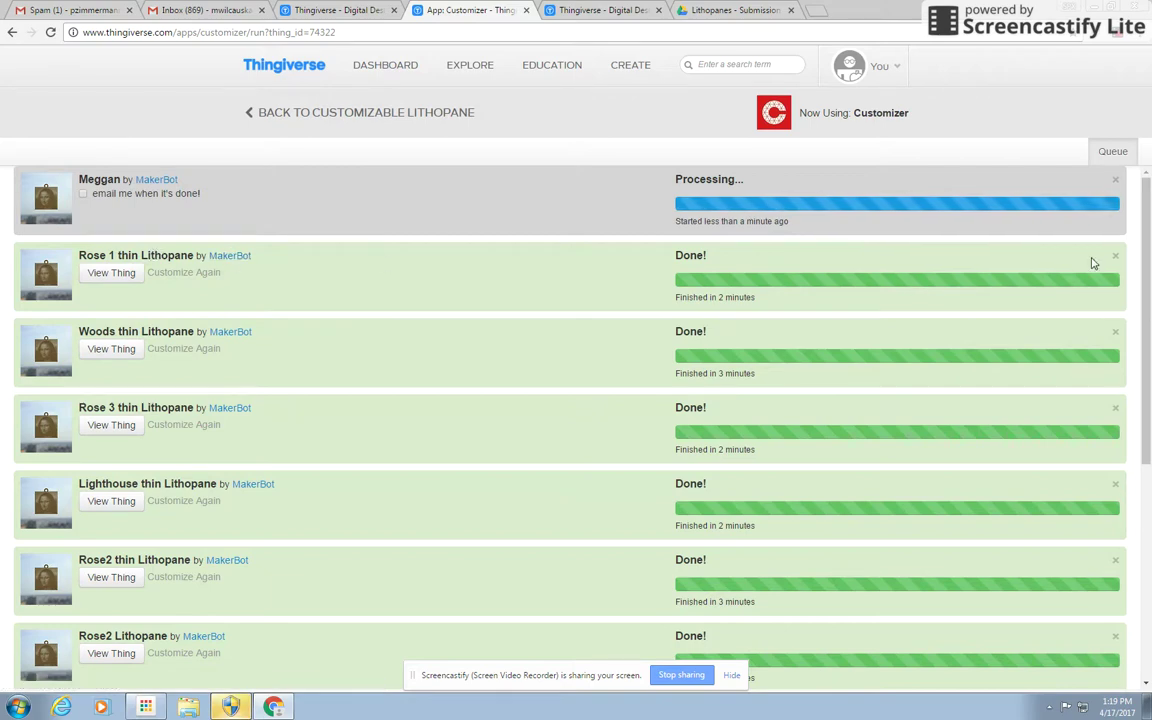
# View the finished Rose 1 thin Lithopane from the queue and download all of its files.
pyautogui.click(112, 273)
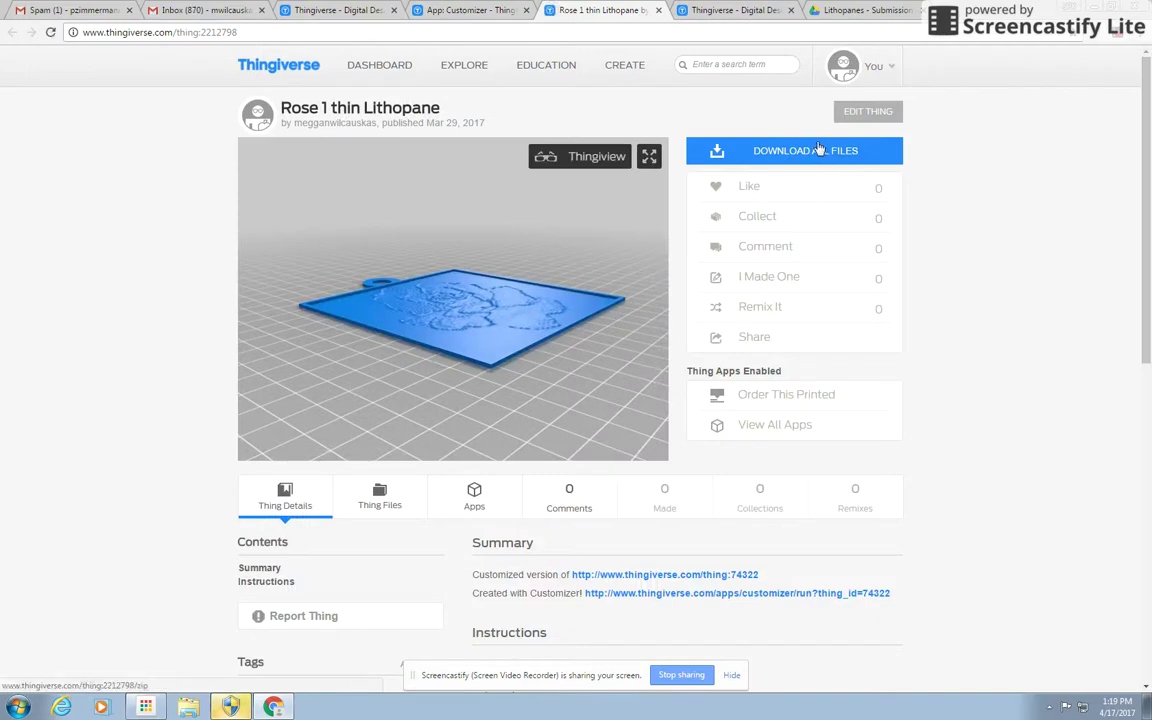
pyautogui.click(440, 11)
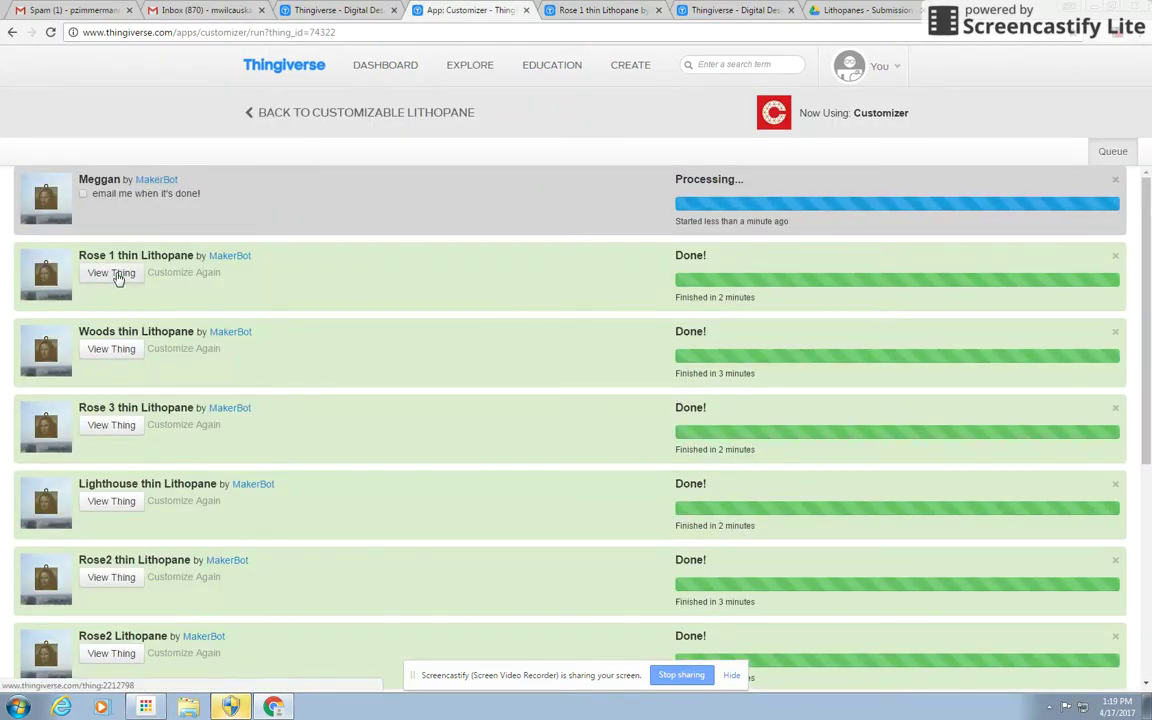
pyautogui.click(580, 10)
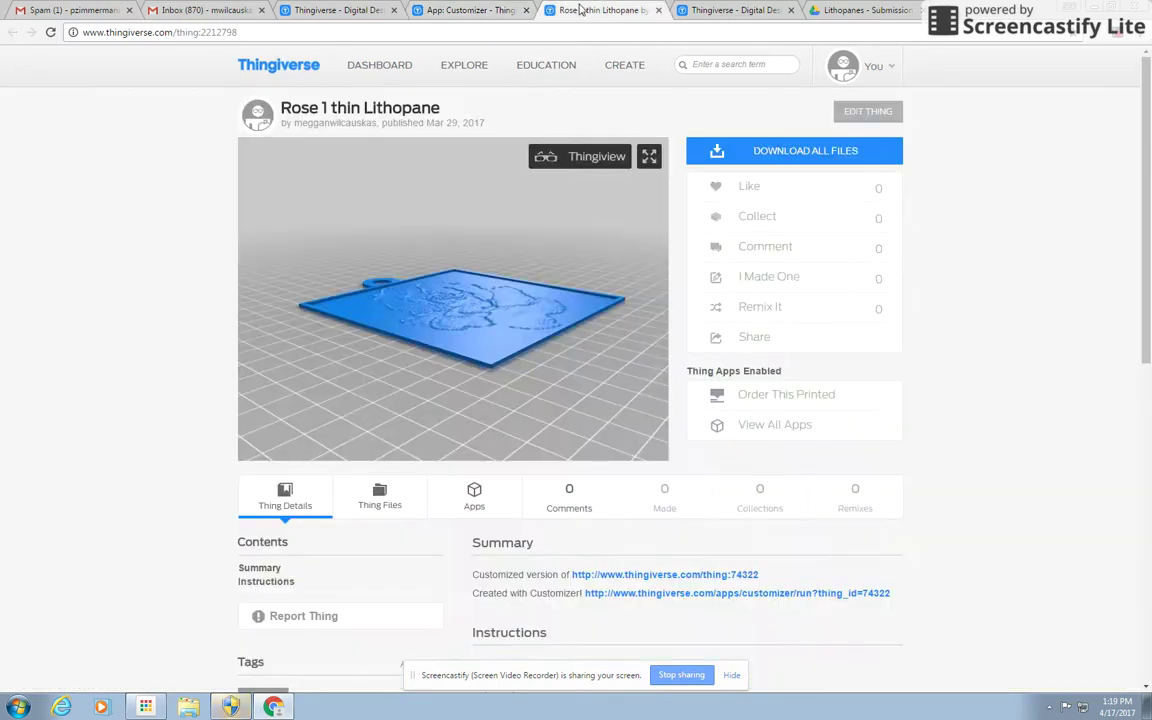
pyautogui.click(790, 150)
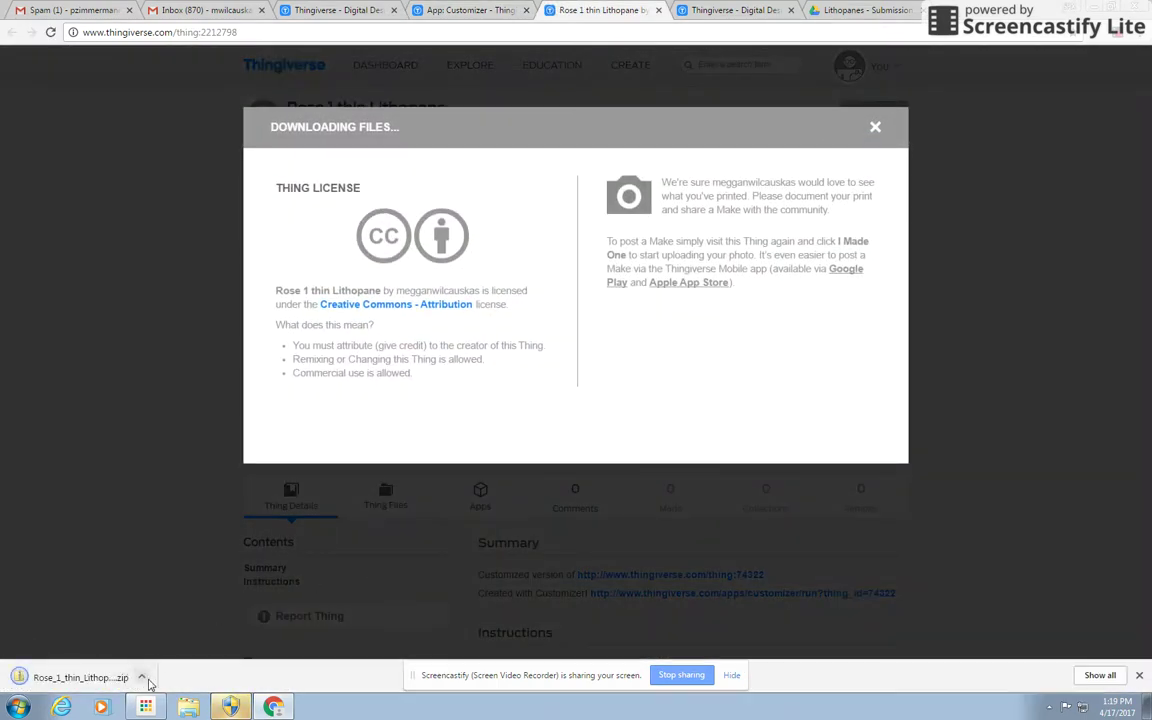
# Show the downloaded Rose_1_thin_Lithopane.zip in its folder and extract all its contents to the default destination.
pyautogui.click(146, 680)
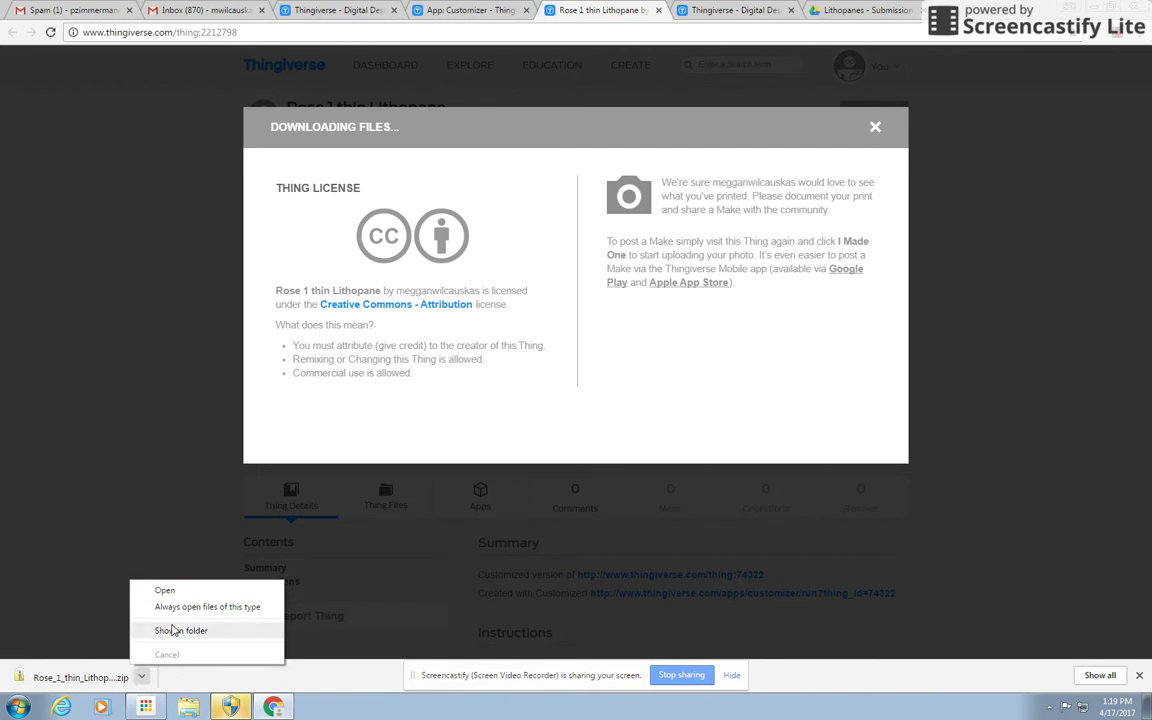
pyautogui.click(173, 630)
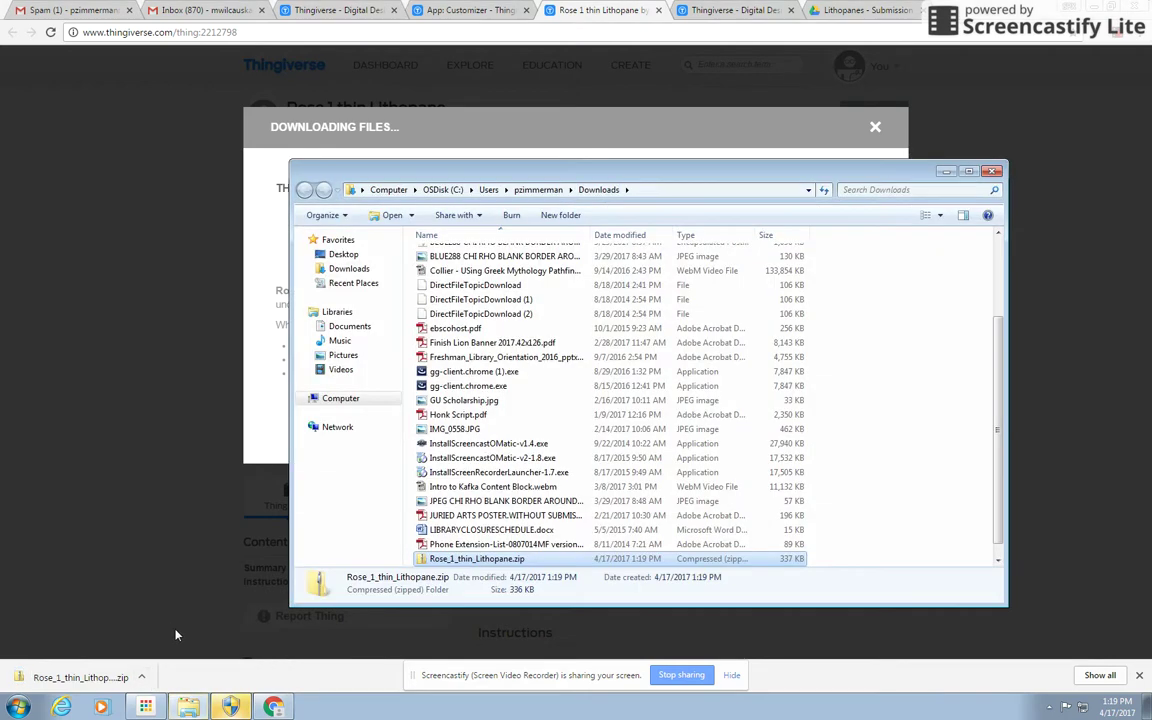
pyautogui.rightClick(511, 563)
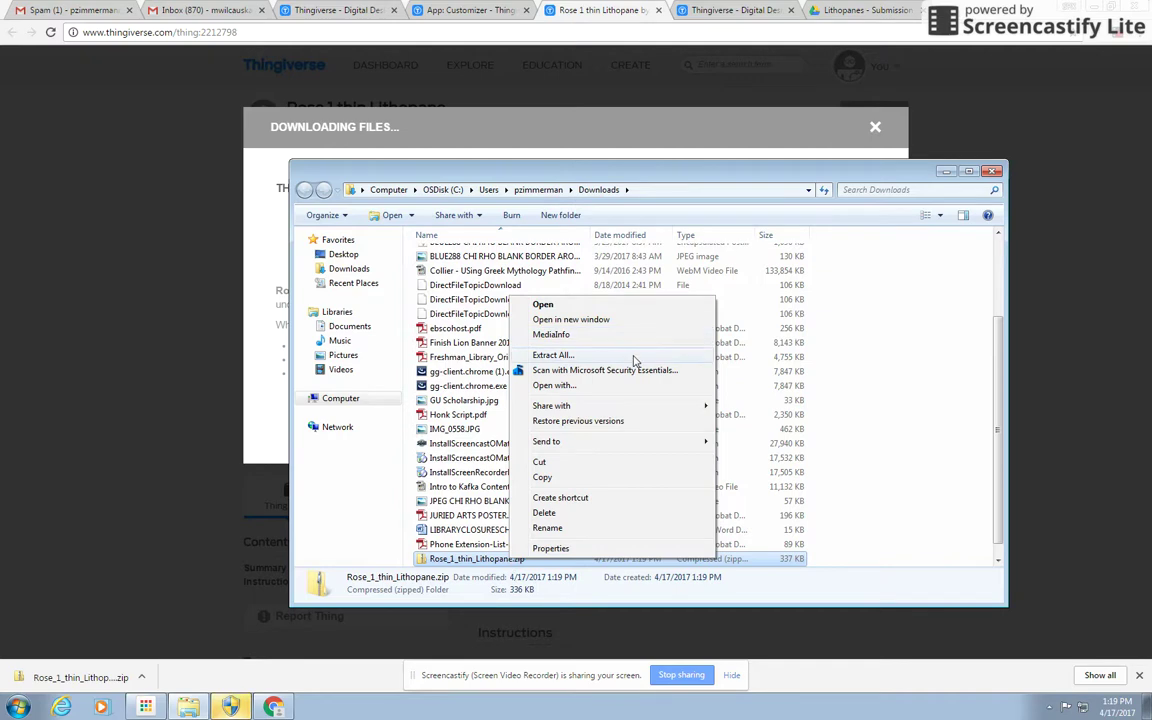
pyautogui.click(553, 355)
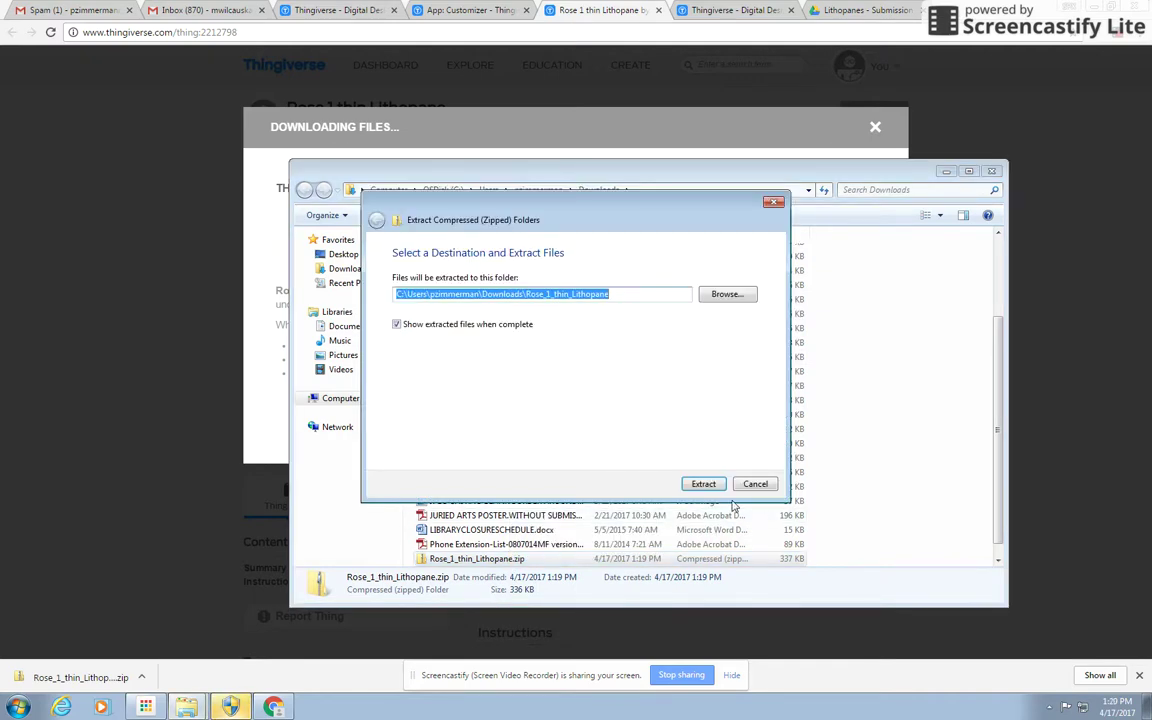
pyautogui.click(703, 484)
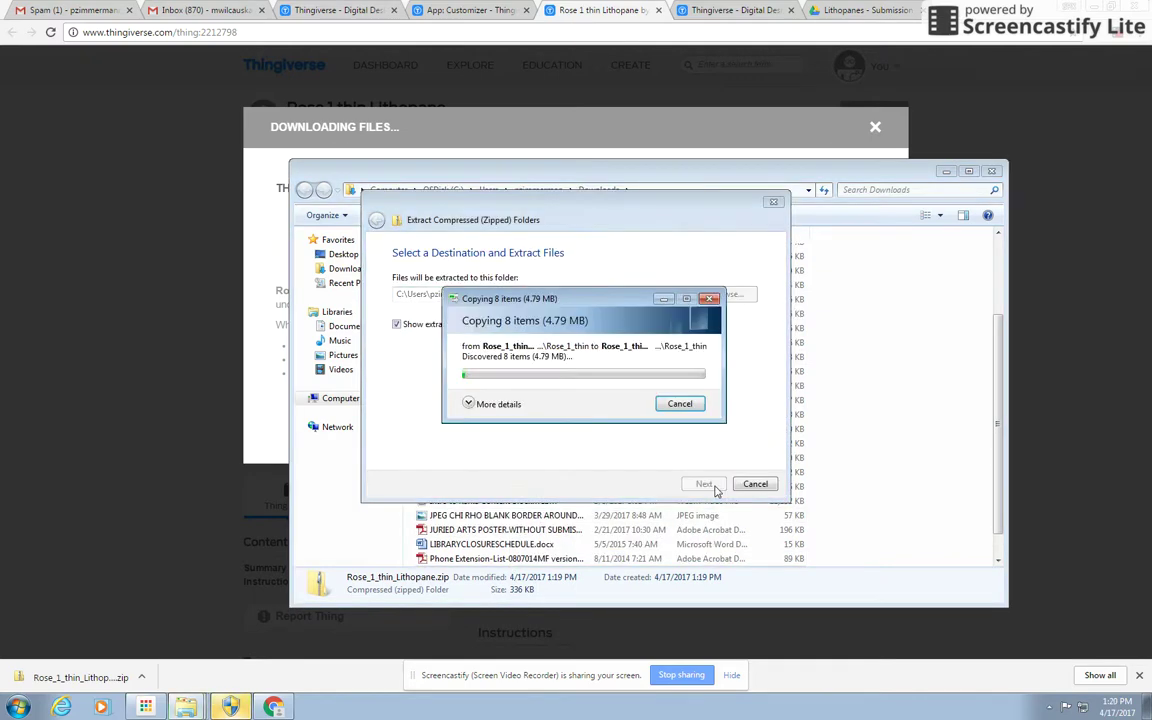
# Rename the STL in the extracted files folder to the creator's first name, keeping the .stl extension, and close both folder windows.
pyautogui.doubleClick(506, 275)
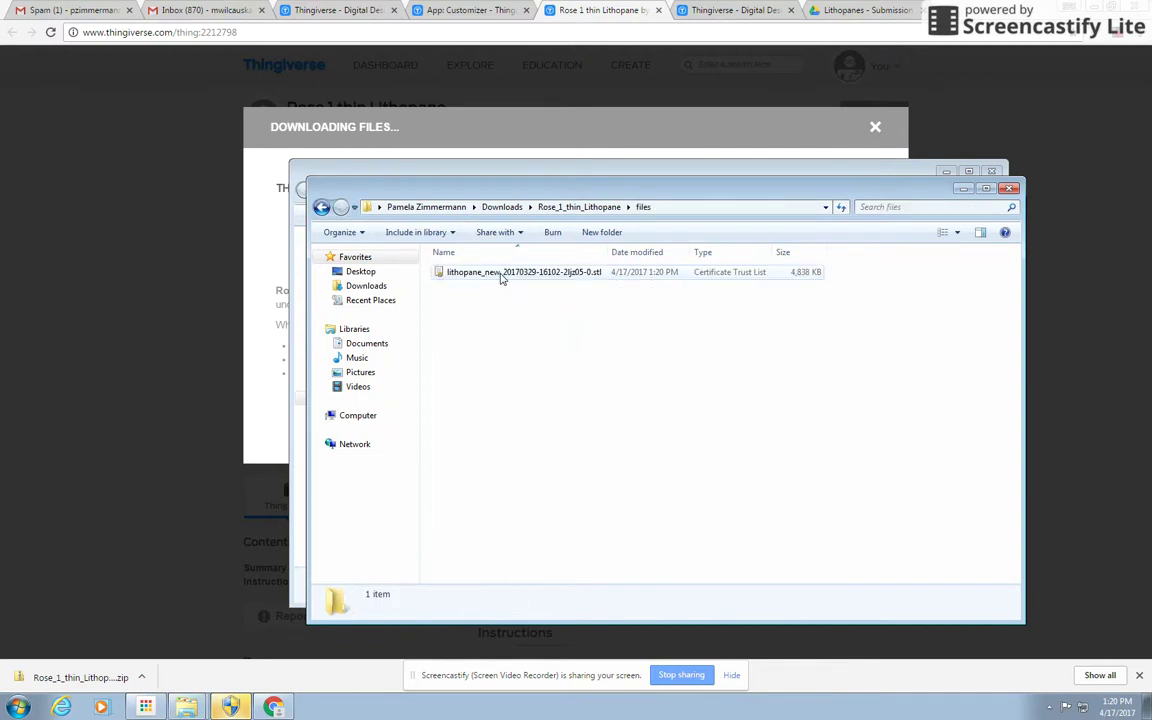
pyautogui.click(598, 275)
pyautogui.rightClick(586, 272)
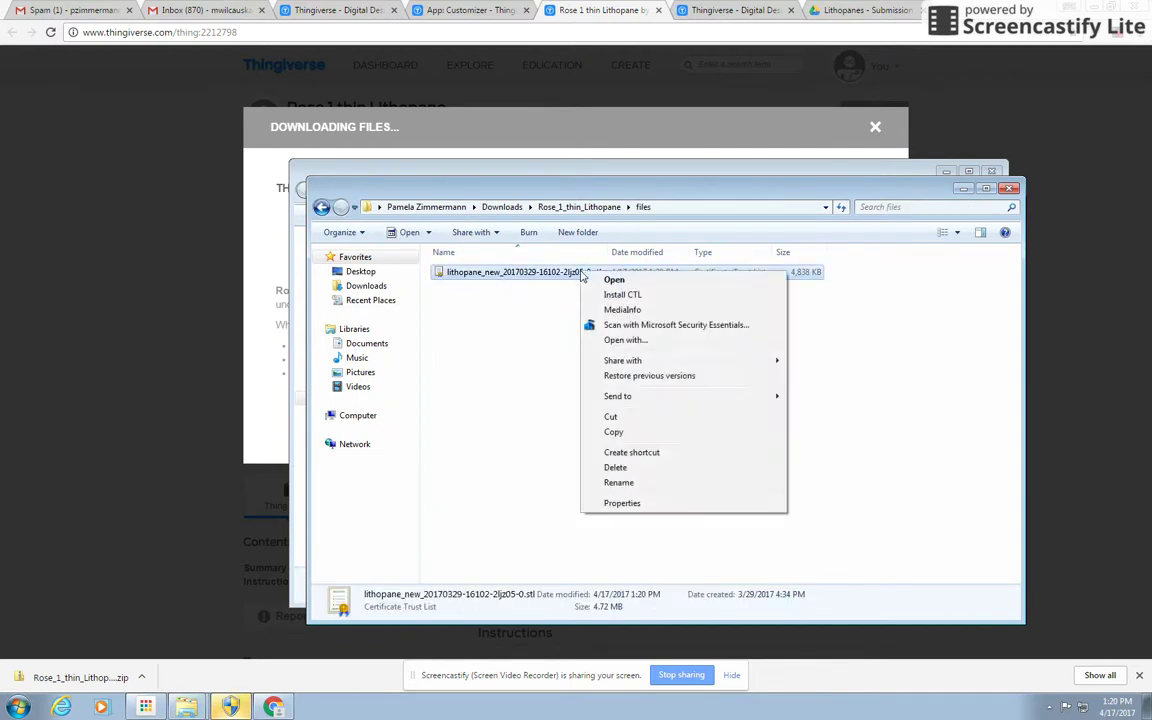
pyautogui.click(620, 482)
pyautogui.write('Meggan.stl')
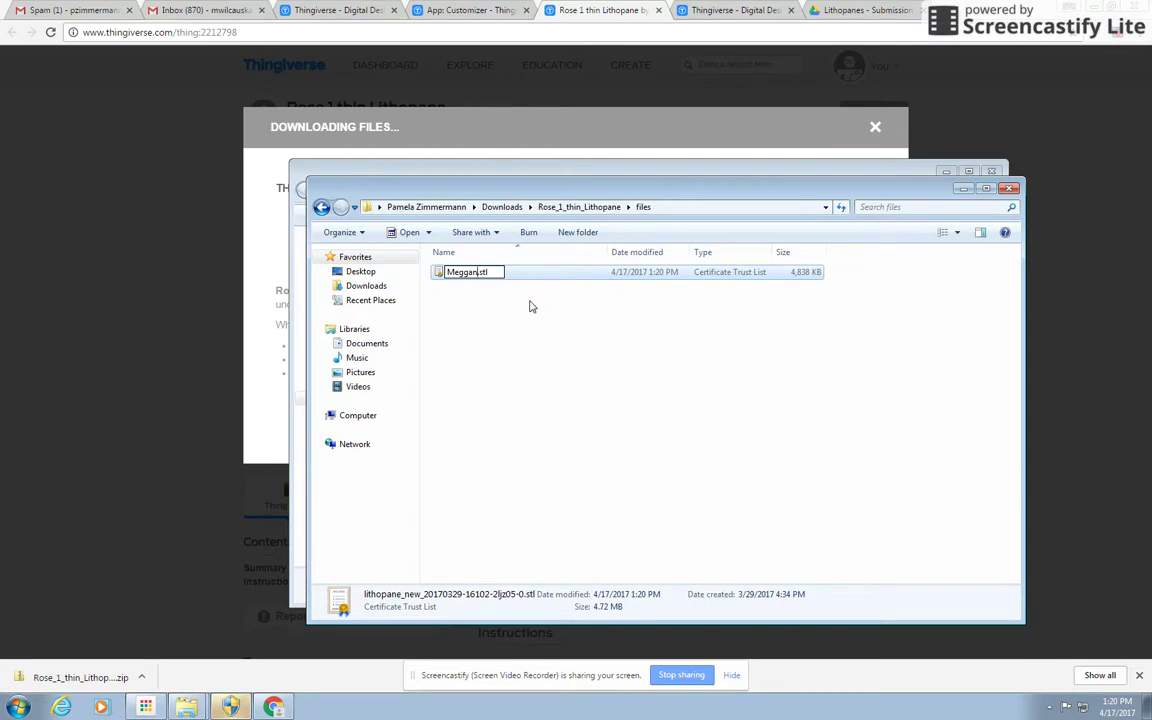
pyautogui.click(1011, 190)
pyautogui.click(996, 178)
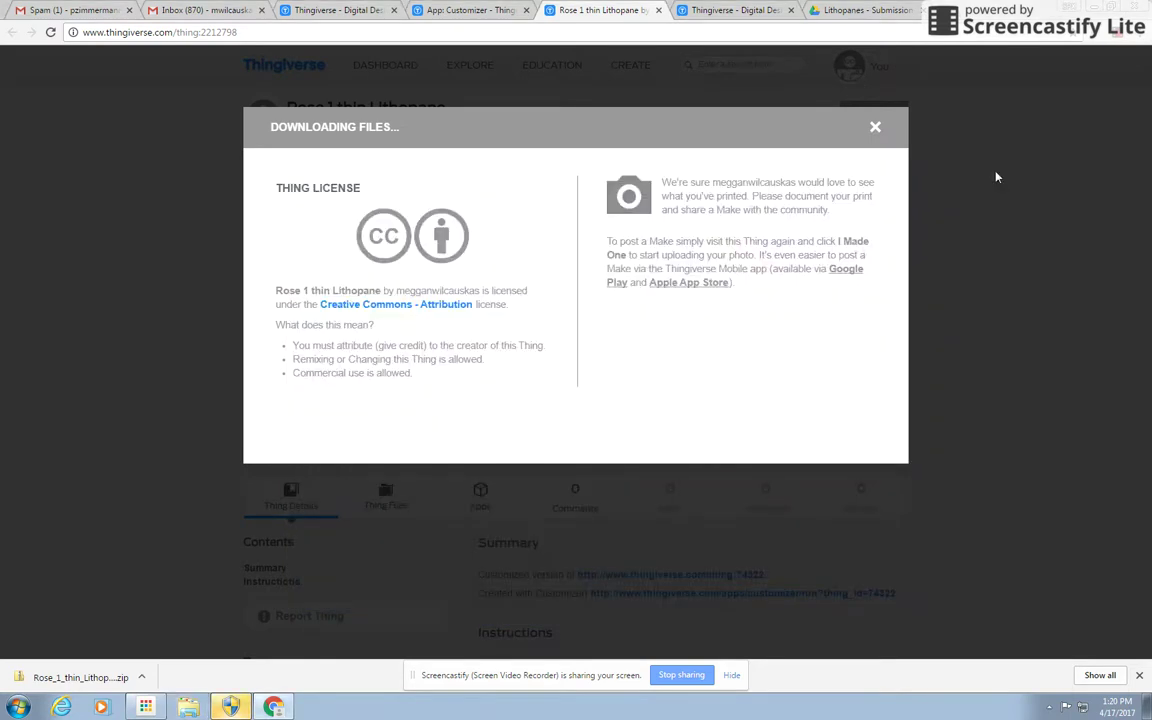